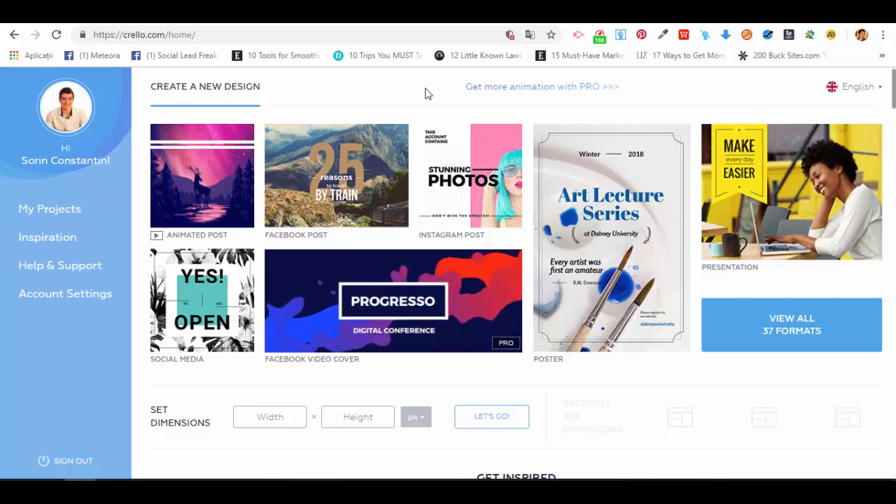
- Start a new Facebook post design and apply the free Black Friday Sale template with red triangles
click(365, 149)
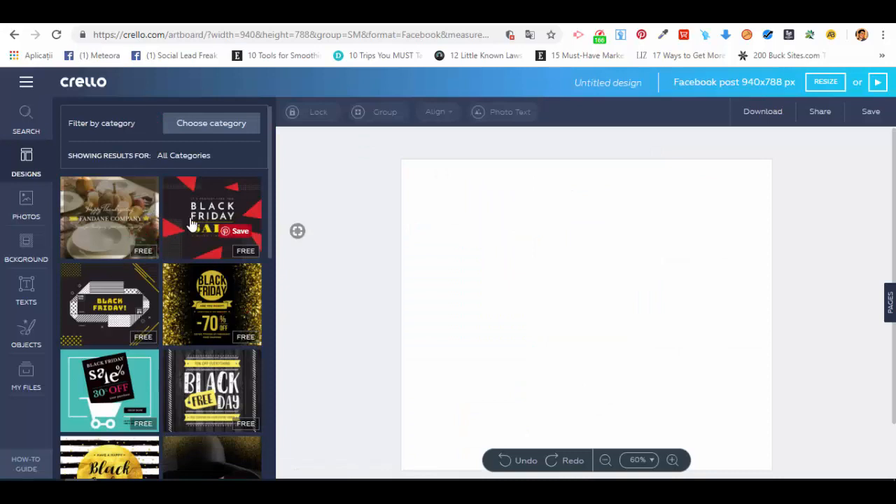
click(214, 201)
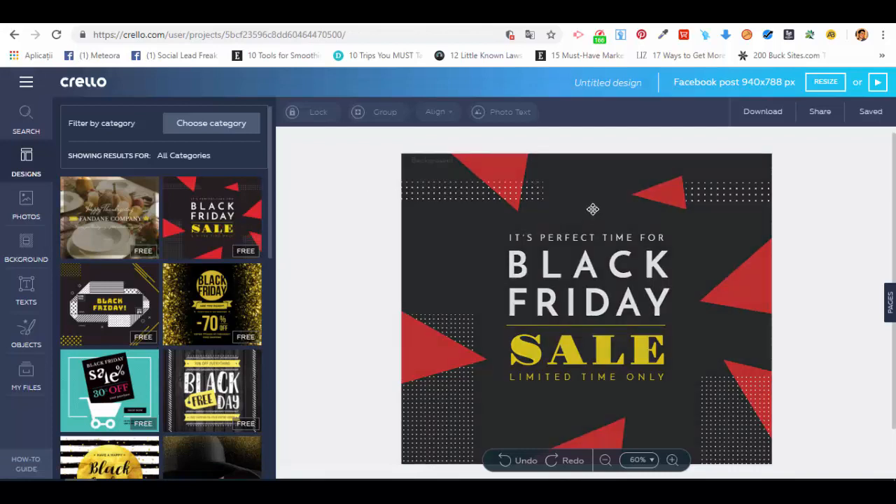
click(685, 194)
click(721, 192)
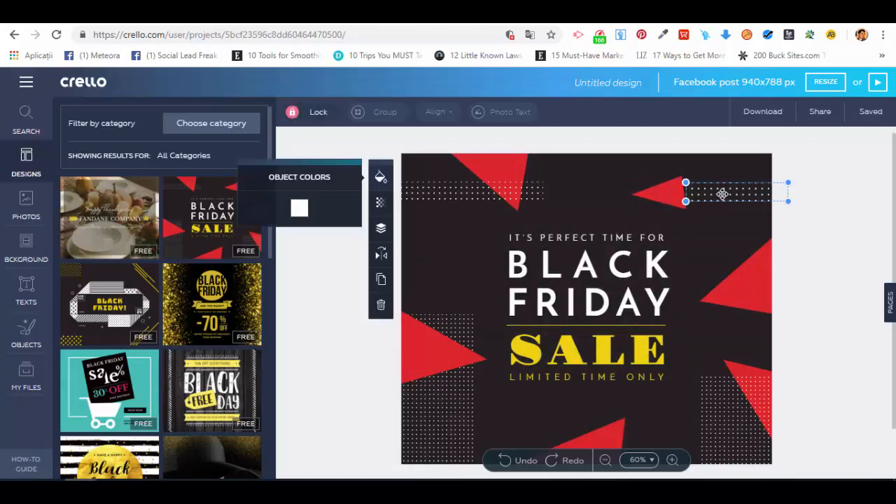
click(740, 287)
click(744, 369)
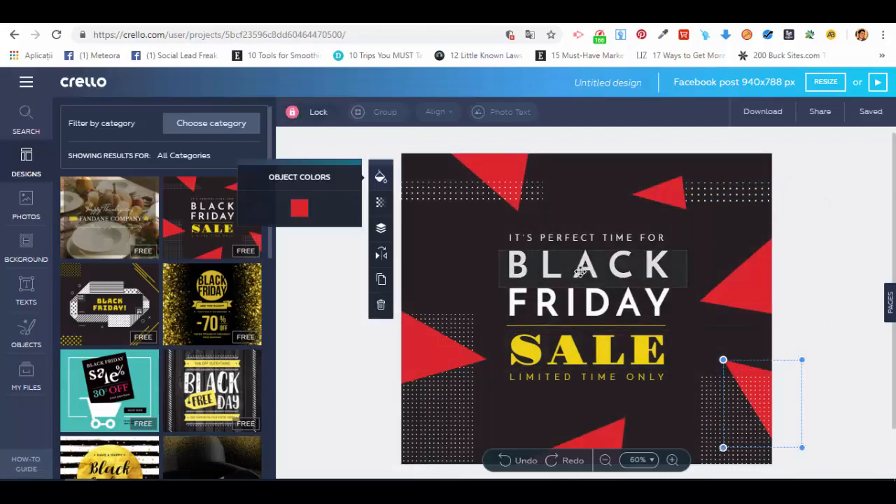
- Change the font color of the "IT'S PERFECT TIME FOR" line above the title to yellow
click(562, 237)
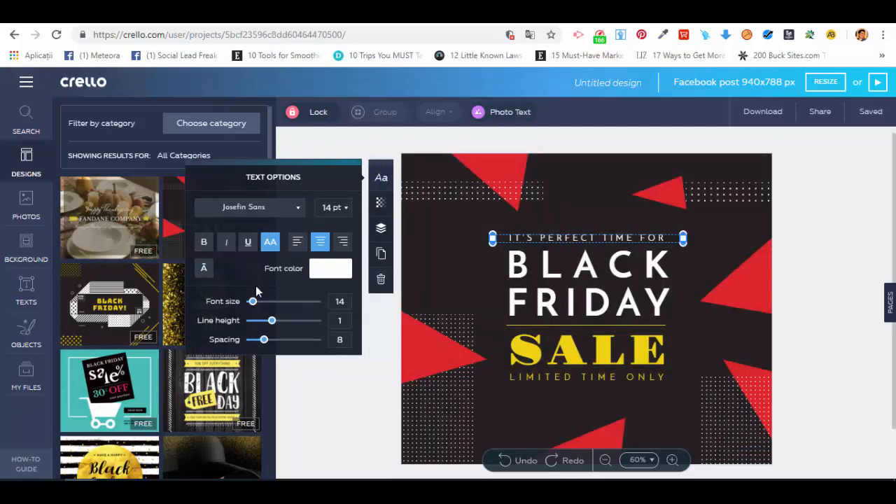
click(299, 210)
click(295, 210)
click(345, 210)
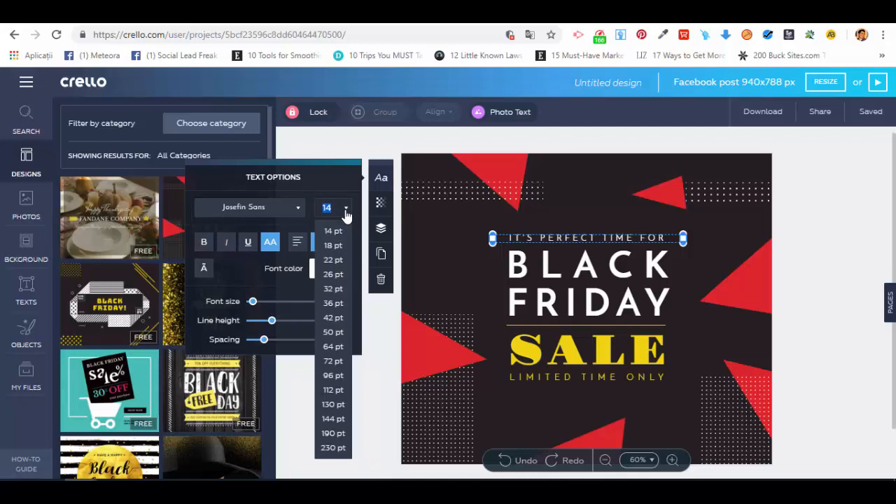
click(344, 214)
click(336, 267)
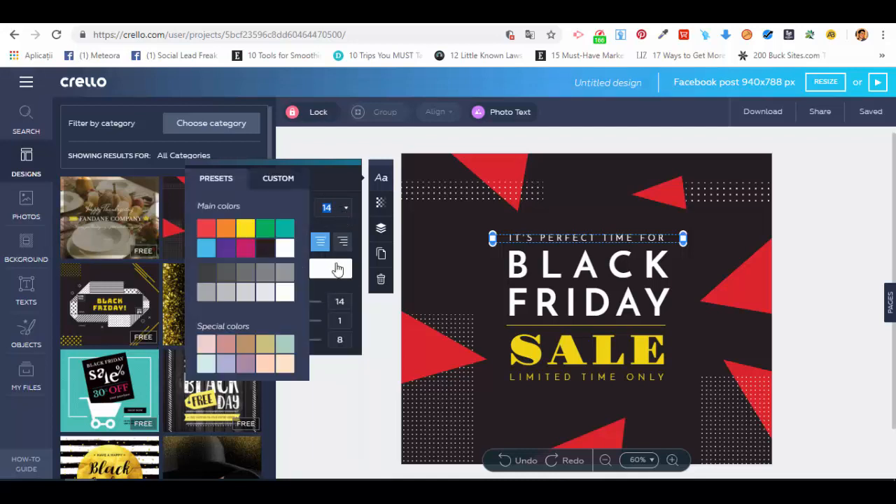
click(246, 227)
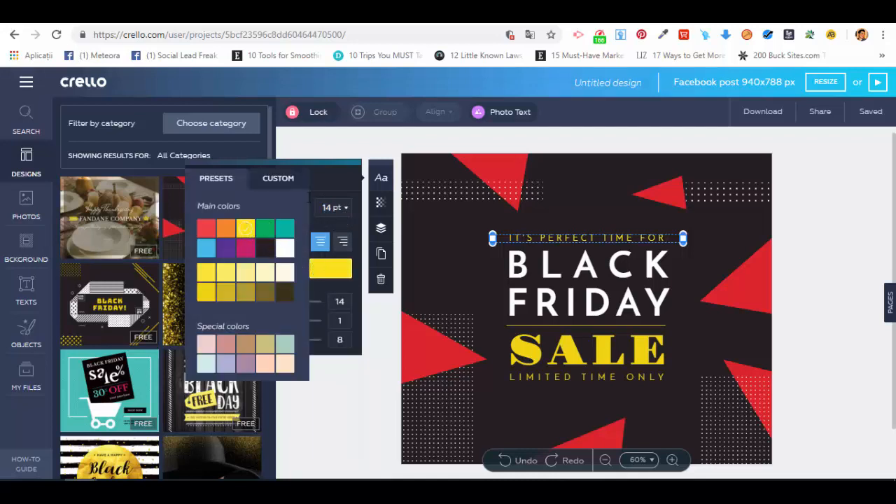
- Try out the transparency setting of the "IT'S PERFECT TIME FOR" line, leaving it at 100
click(381, 205)
mouse_move(320, 229)
mouse_down()
mouse_move(276, 229)
mouse_move(330, 239)
mouse_up()
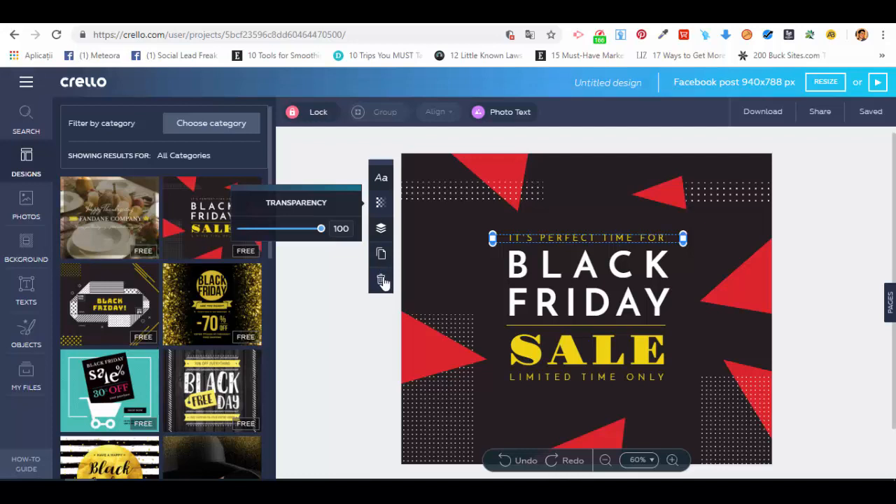
click(323, 262)
- Try flipping the small red triangle above the title horizontally and flip it back
click(654, 200)
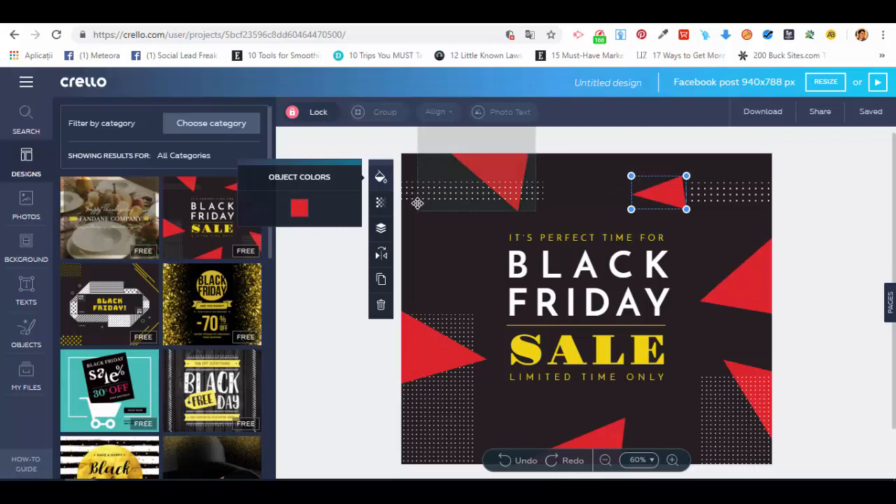
click(381, 203)
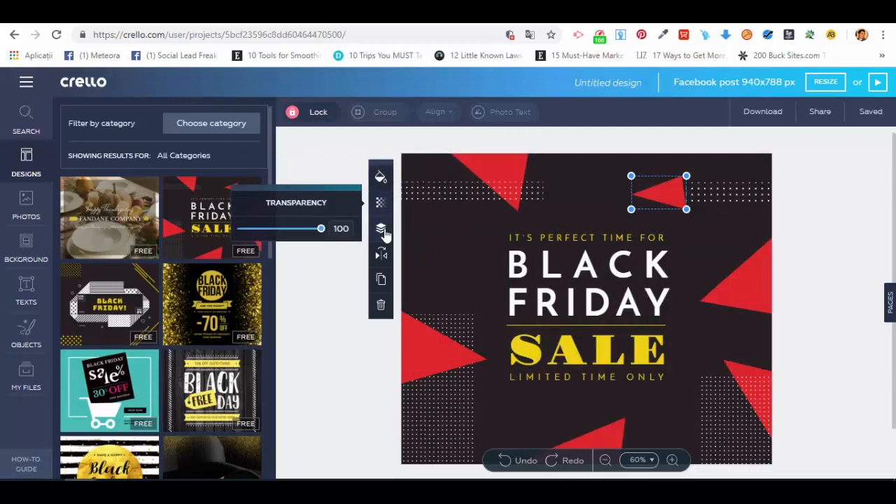
click(383, 231)
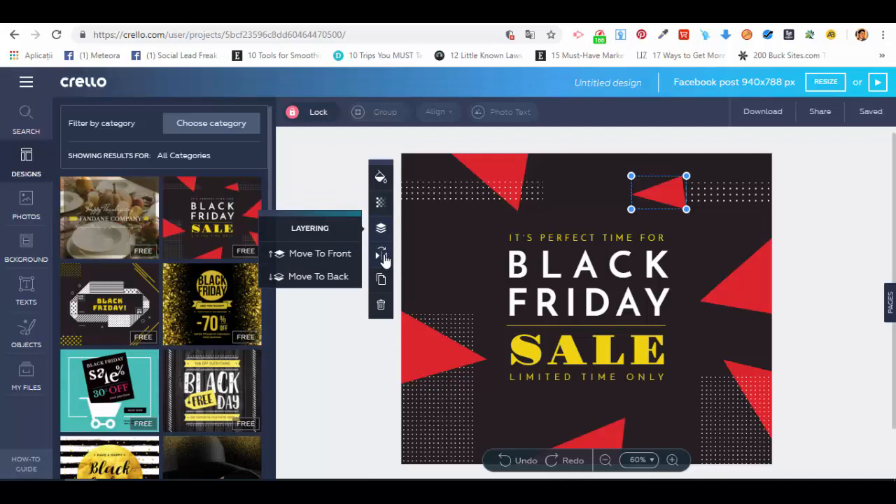
click(382, 256)
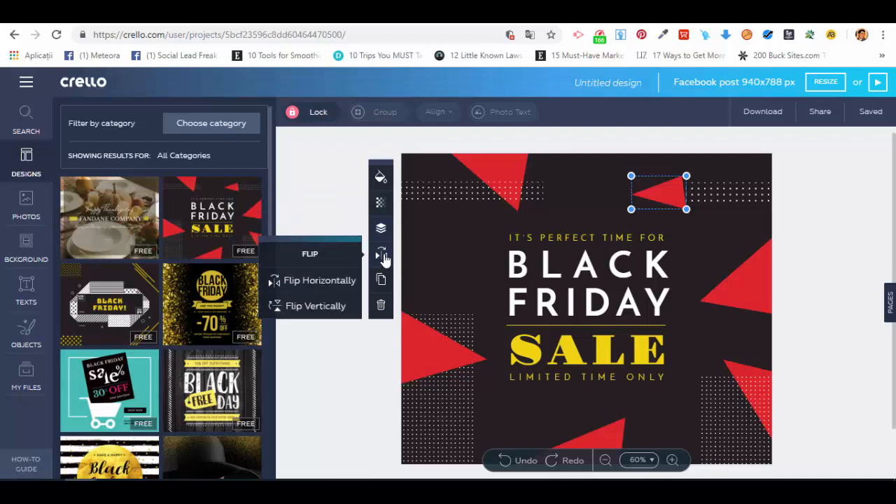
click(291, 281)
click(291, 282)
- Set the design's background color to dark grey from the preset colors
click(445, 261)
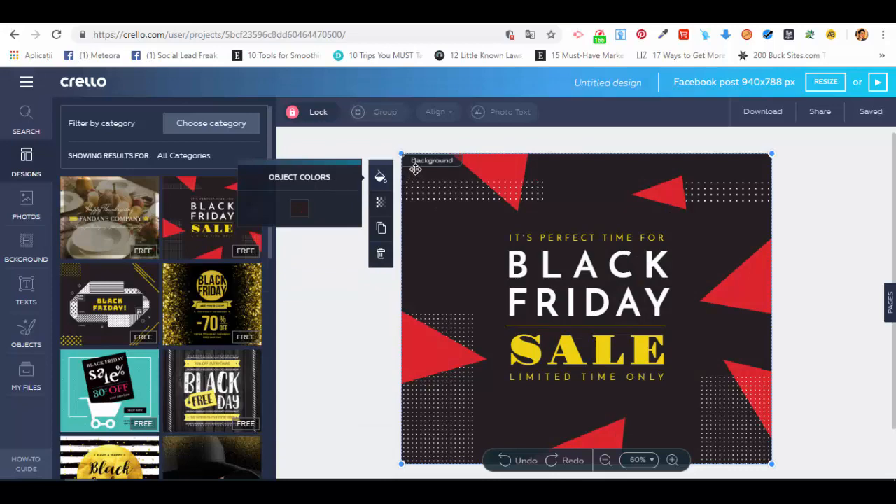
click(299, 208)
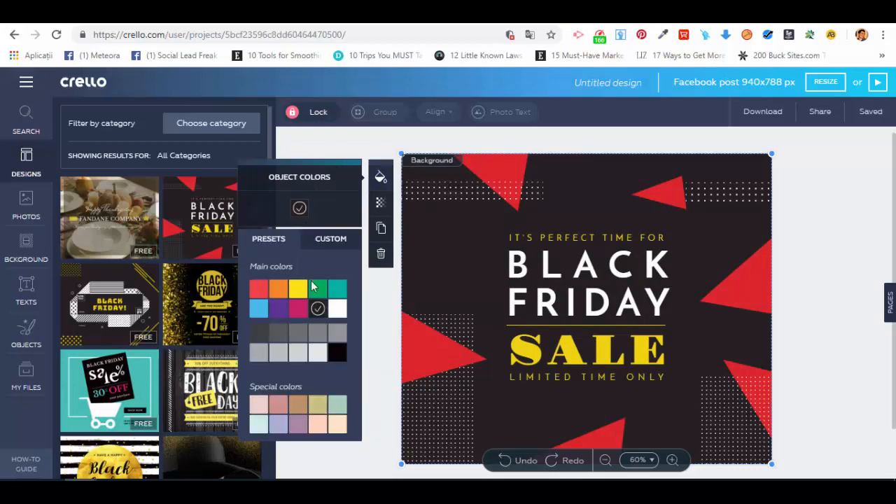
click(300, 291)
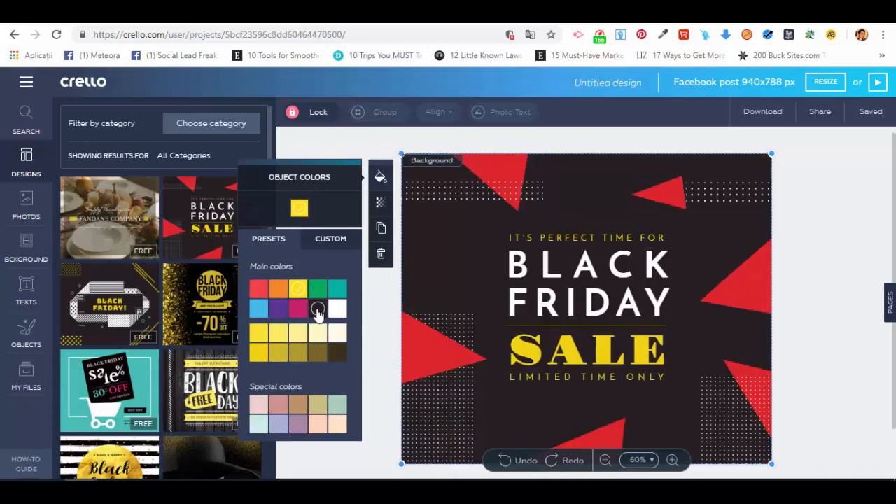
click(318, 310)
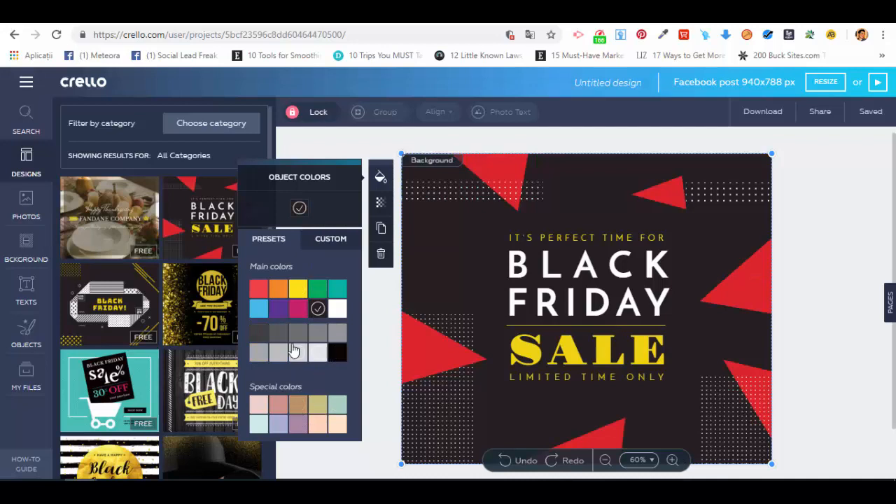
click(259, 333)
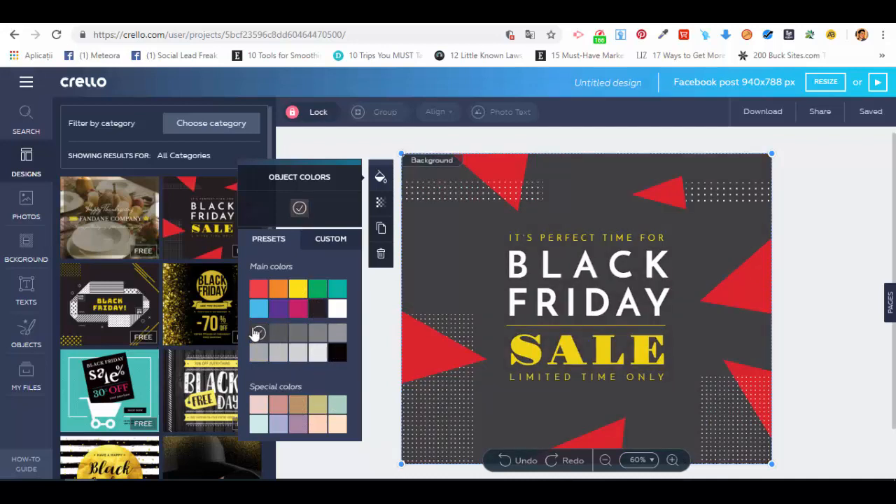
click(339, 142)
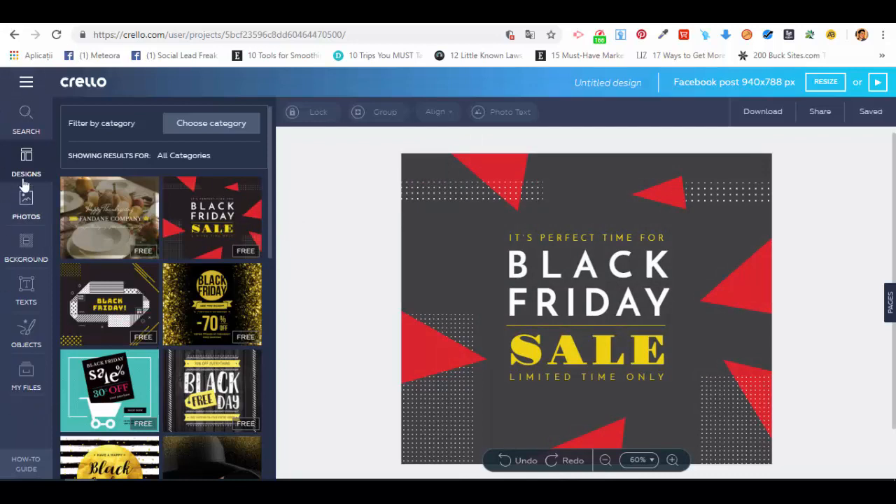
- Insert the free mountain valley landscape photo into the design and shift it slightly upward
click(27, 202)
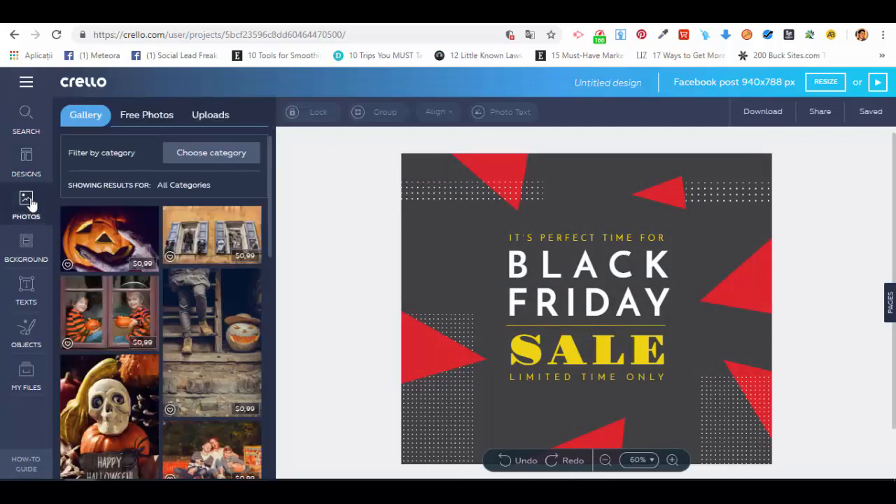
click(146, 119)
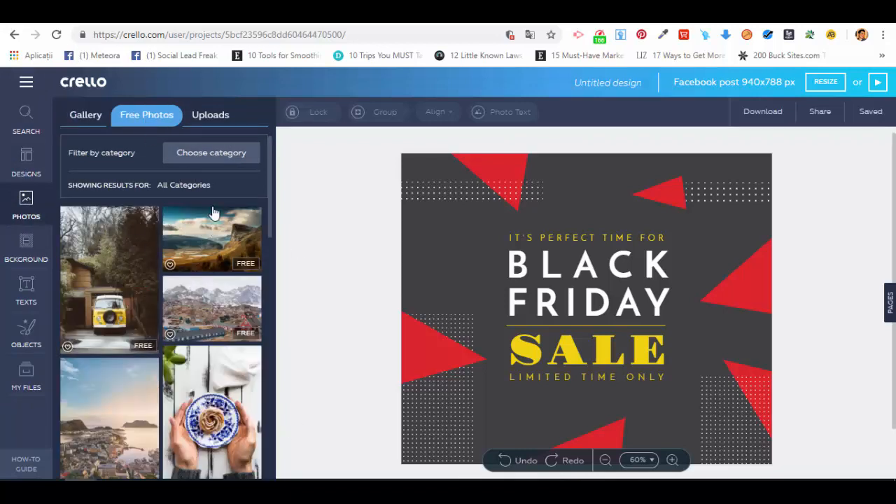
click(215, 245)
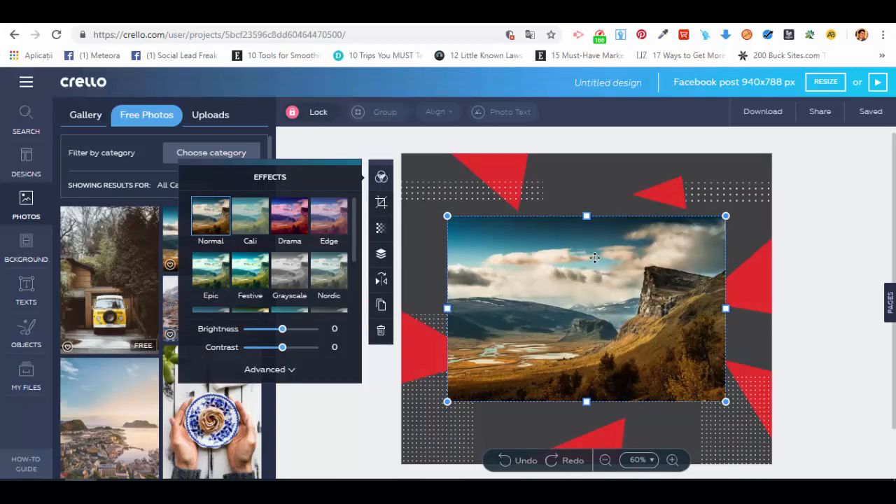
mouse_move(563, 264)
mouse_down()
mouse_move(655, 234)
mouse_move(554, 249)
mouse_up()
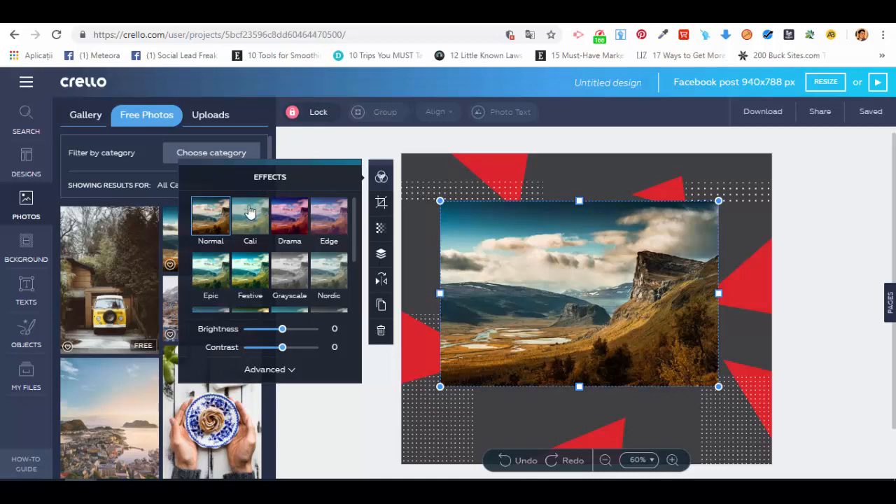
- Try the Drama and Edge effects on the landscape photo and restore the Normal effect
click(290, 219)
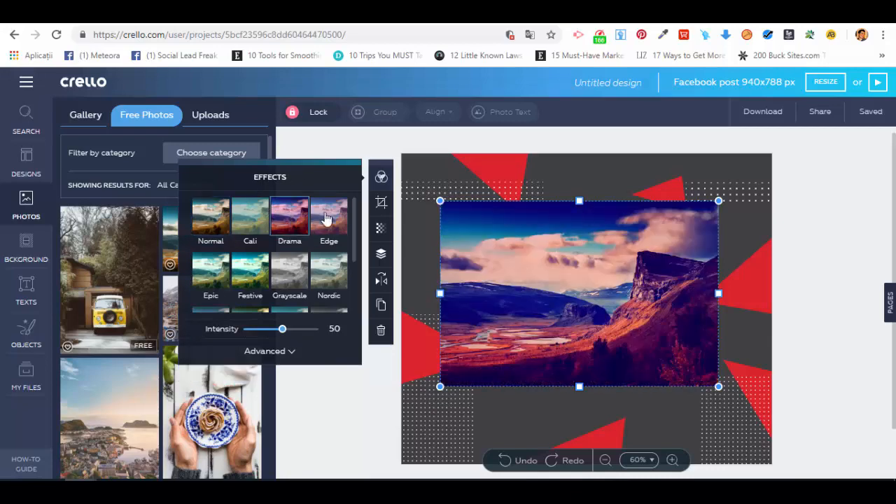
click(326, 219)
click(210, 223)
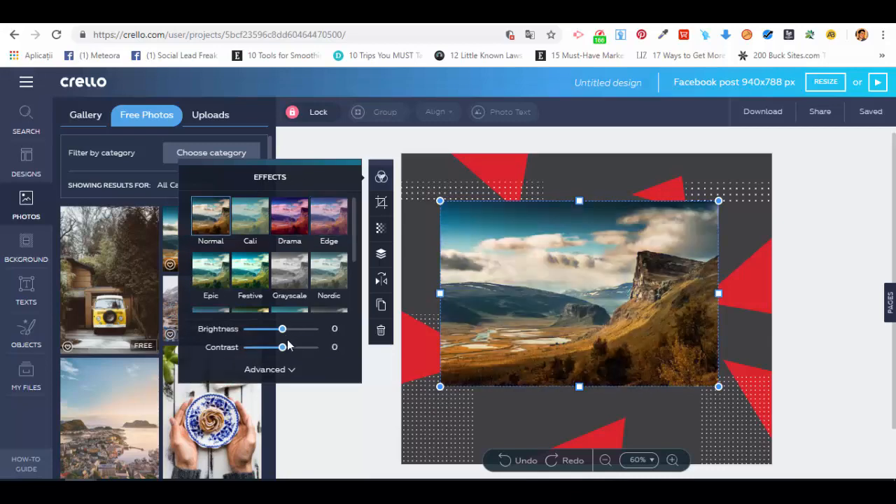
- Set the landscape photo's brightness to -2 and its vignette to 63
click(289, 371)
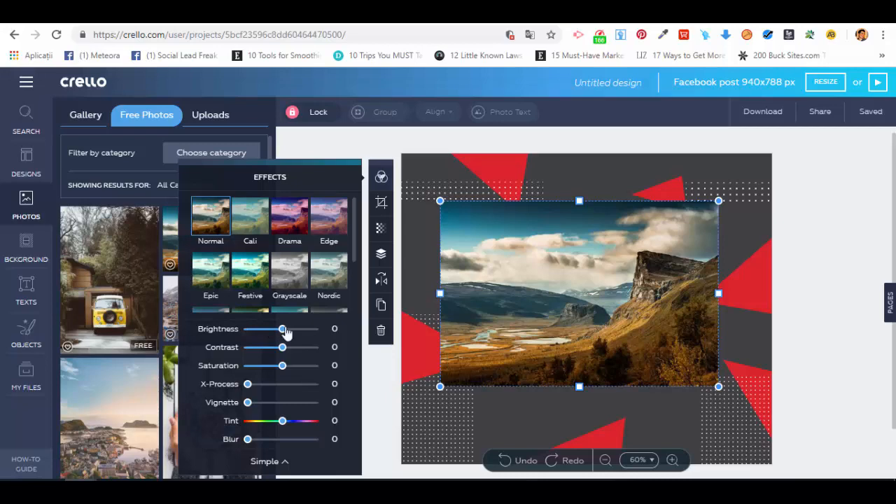
mouse_move(283, 332)
mouse_down()
mouse_move(297, 332)
mouse_move(284, 336)
mouse_move(292, 349)
mouse_move(281, 348)
mouse_up()
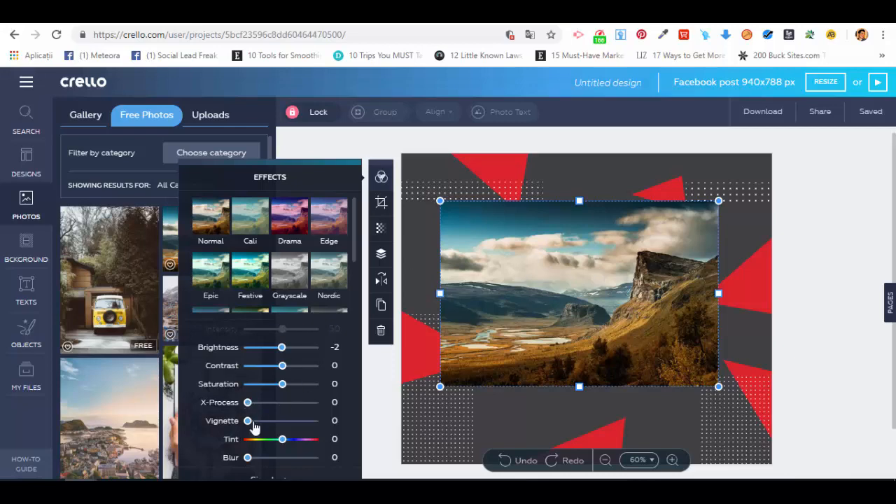
drag(247, 420, 296, 429)
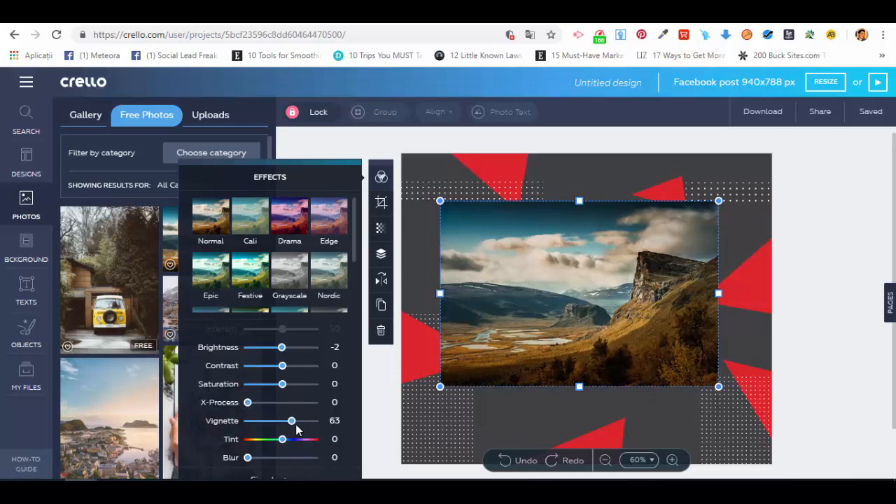
click(376, 379)
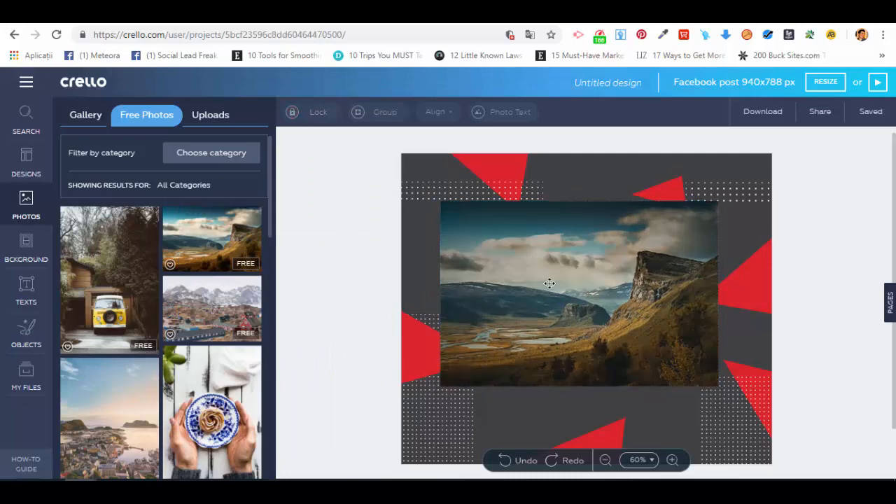
- Shrink the landscape photo from its upper-left corner and delete it from the design
click(549, 283)
drag(440, 199, 475, 224)
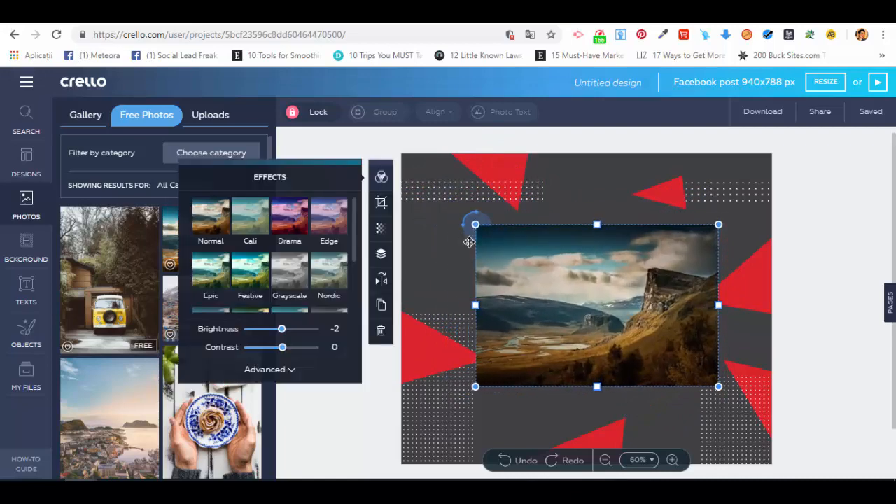
click(380, 332)
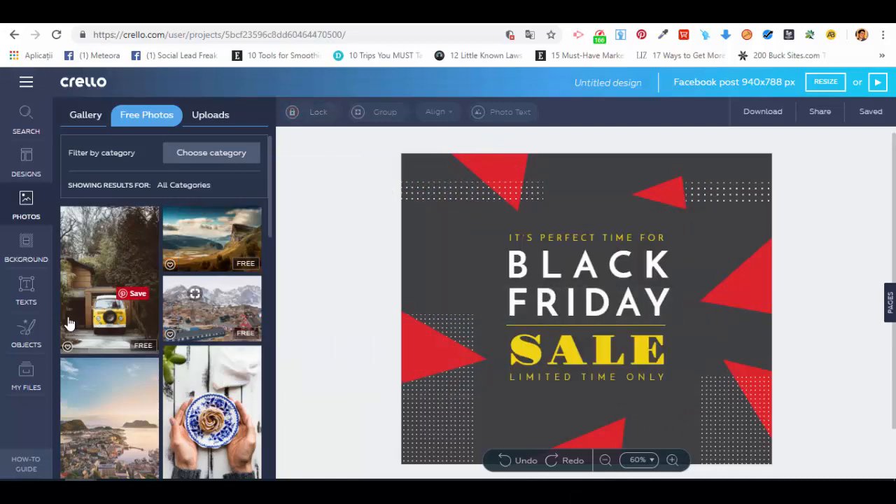
- Browse the available background photos, patterns, colors and uploaded images
click(26, 246)
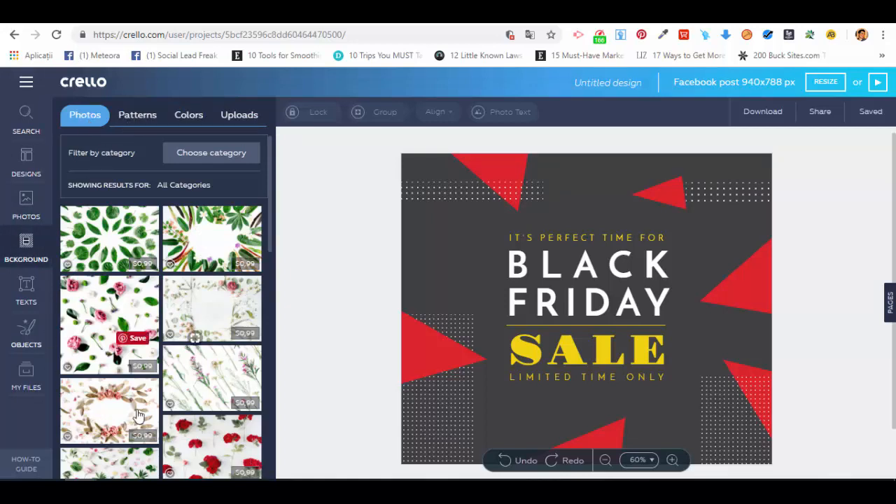
click(137, 117)
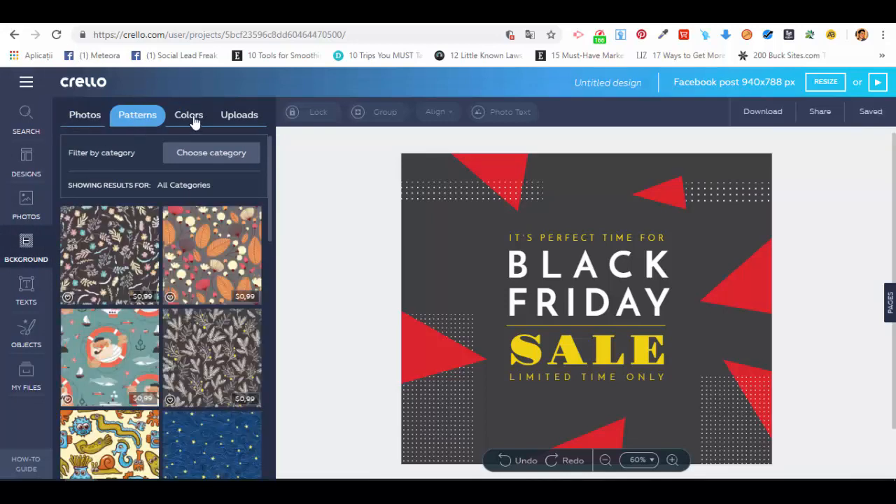
click(199, 122)
click(240, 121)
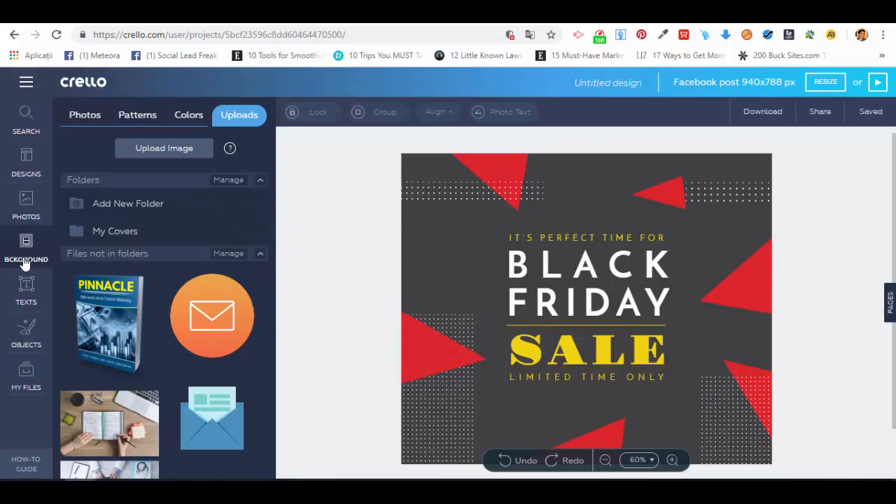
- Add a heading text element to the design
click(22, 287)
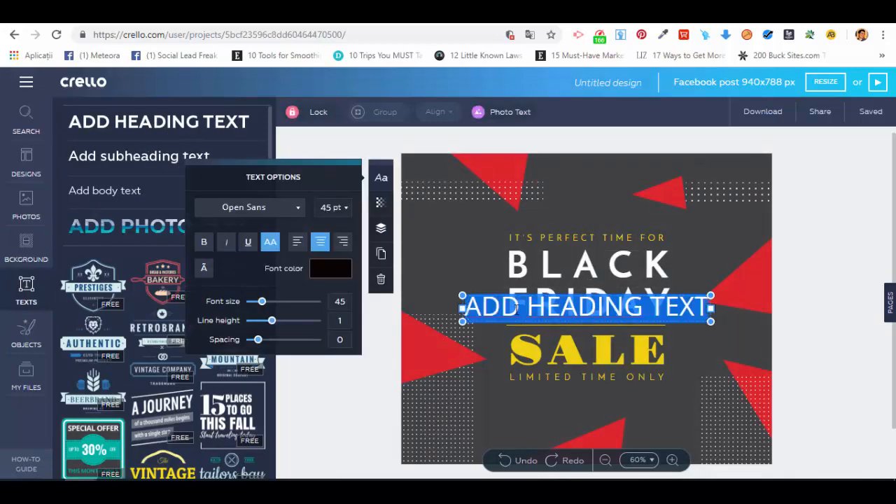
- Add the yellow Vintage text badge to the design, move it slightly upward, and delete it
click(352, 143)
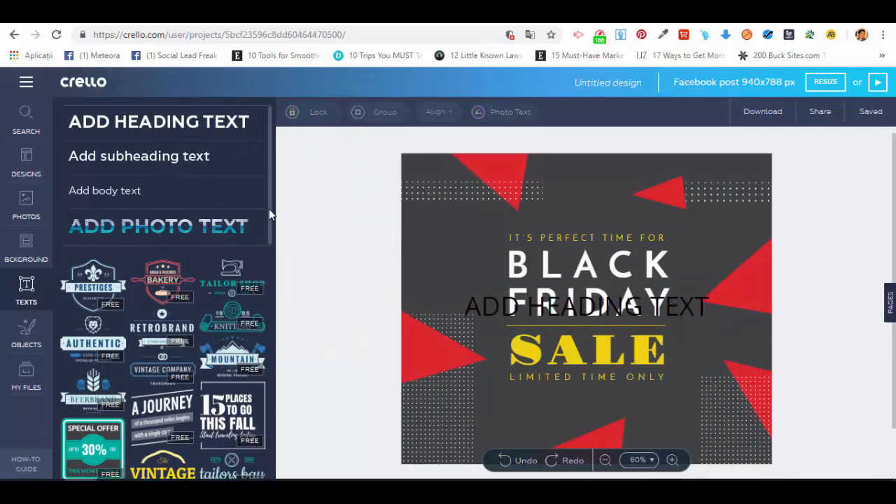
drag(272, 215, 256, 301)
click(175, 222)
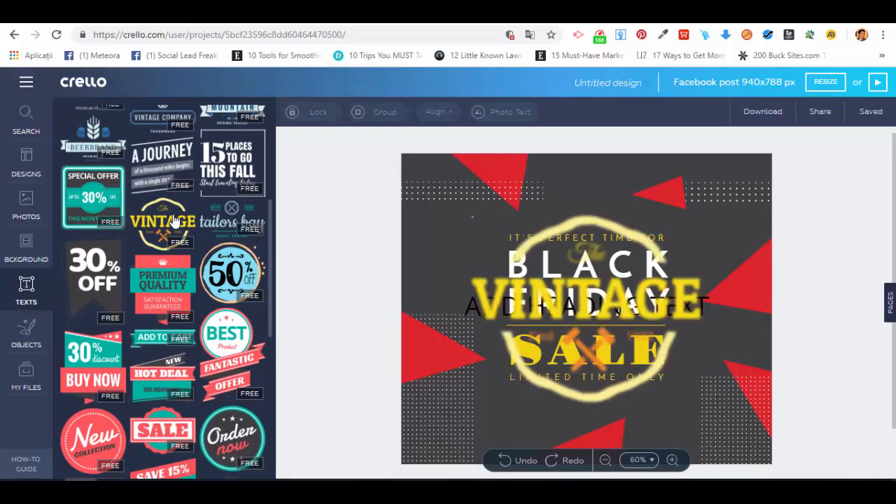
drag(616, 239, 595, 200)
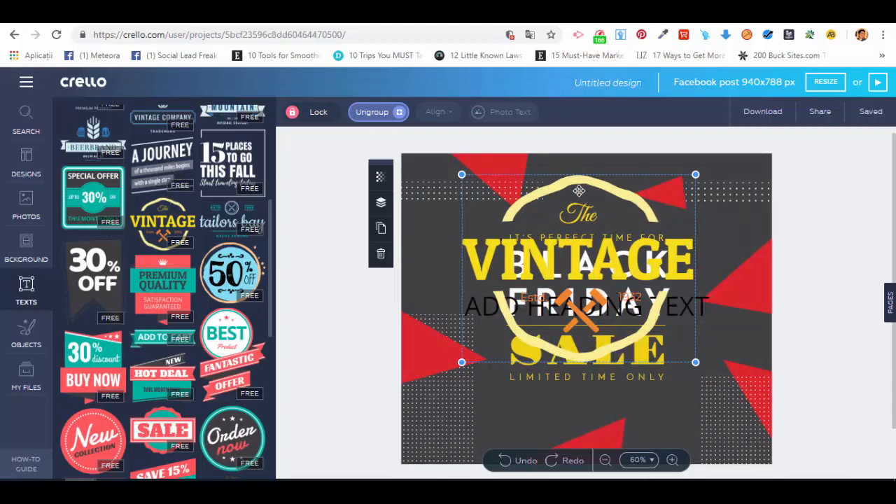
key(Delete)
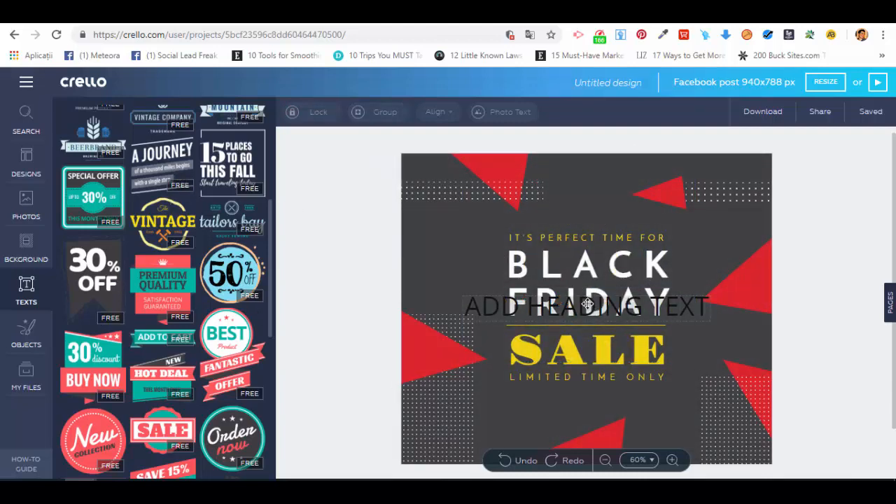
- Delete the added heading text element that overlaps the FRIDAY line
click(590, 297)
key(Delete)
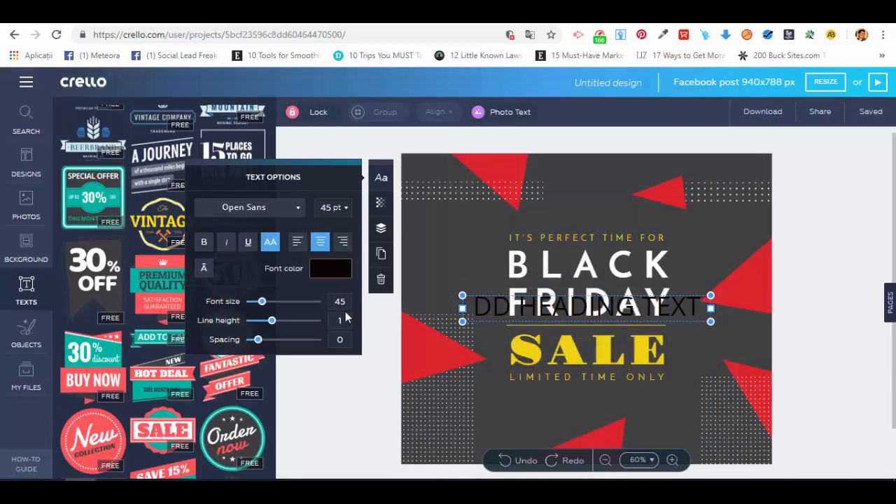
click(381, 279)
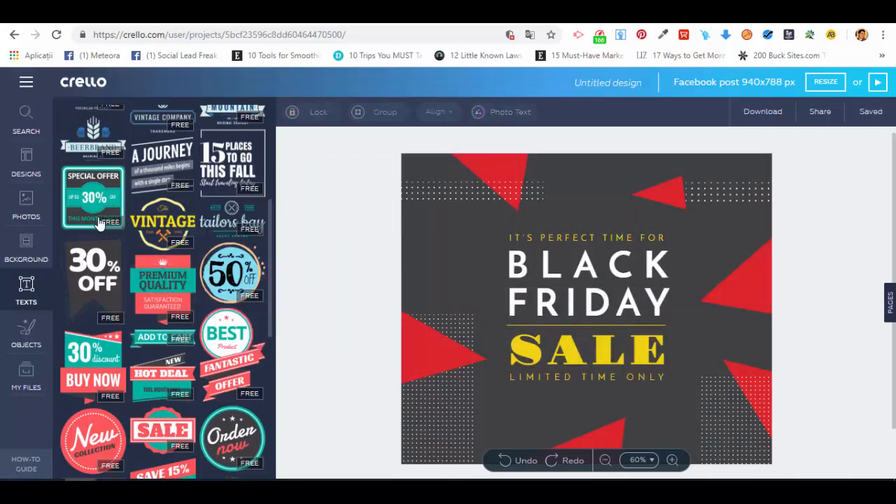
- Add the 30% OFF text badge and move it to the upper-left area of the design
click(105, 284)
drag(581, 280, 472, 197)
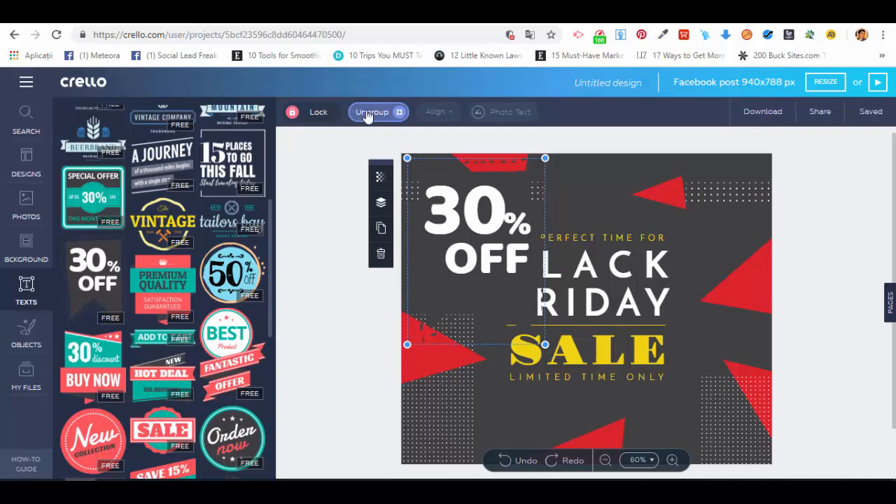
- Ungroup and regroup the 30% OFF badge's elements, and delete the badge from the design
click(399, 113)
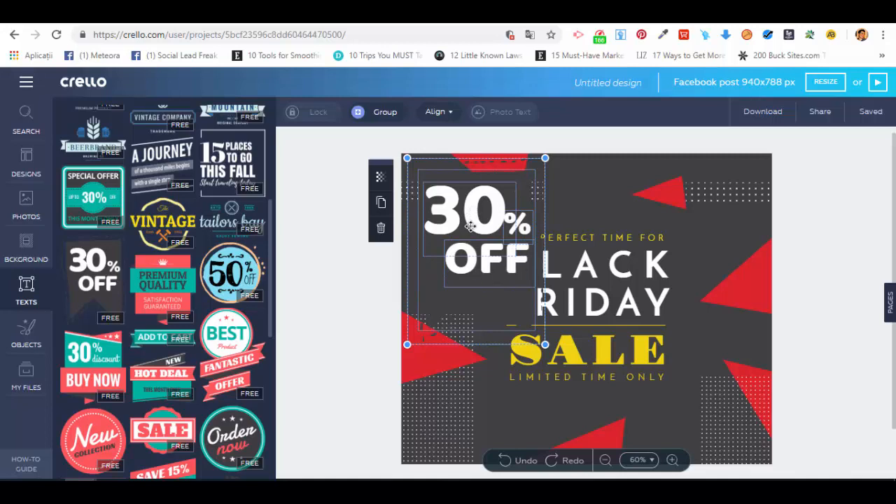
click(384, 113)
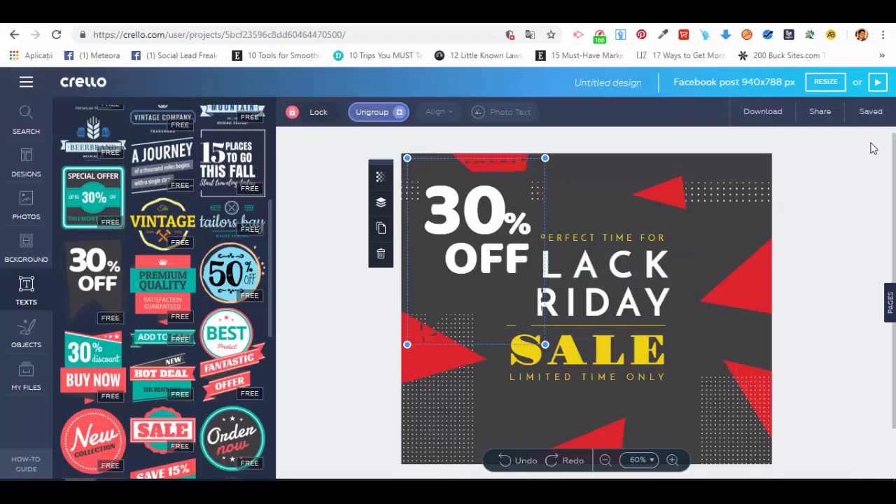
click(381, 254)
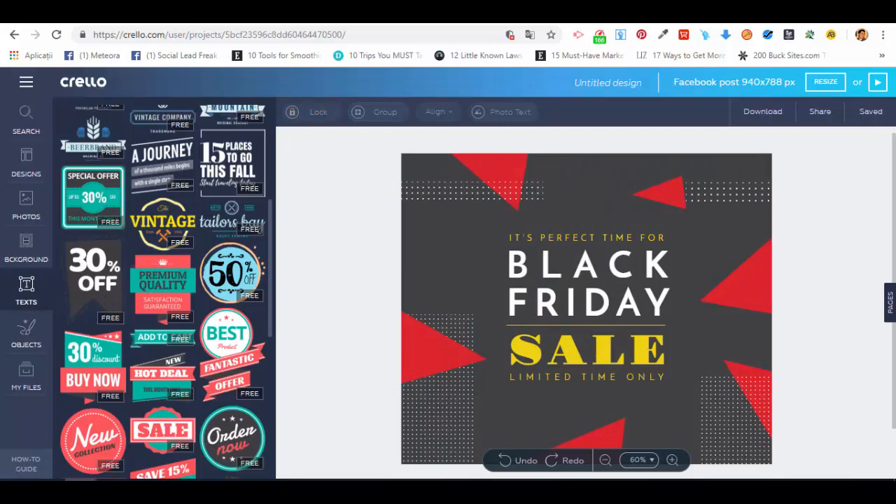
- Browse the object library's shapes, icons, illustrations, lines and borders
click(35, 337)
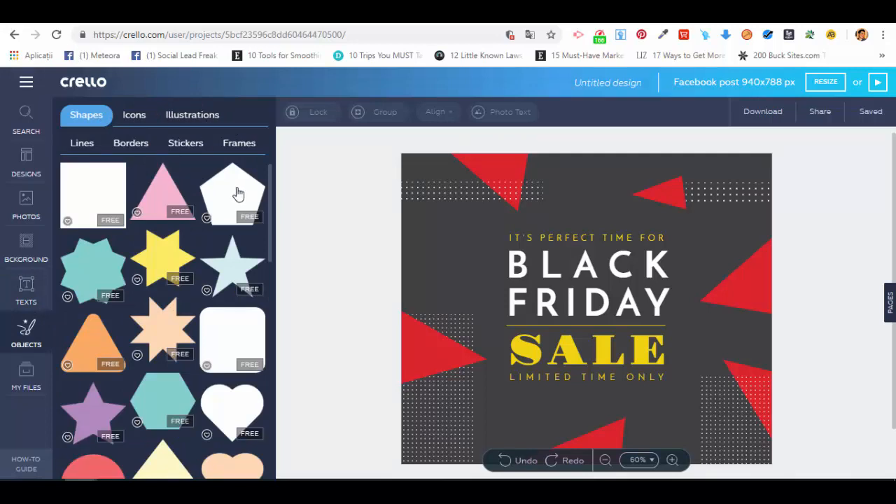
click(135, 116)
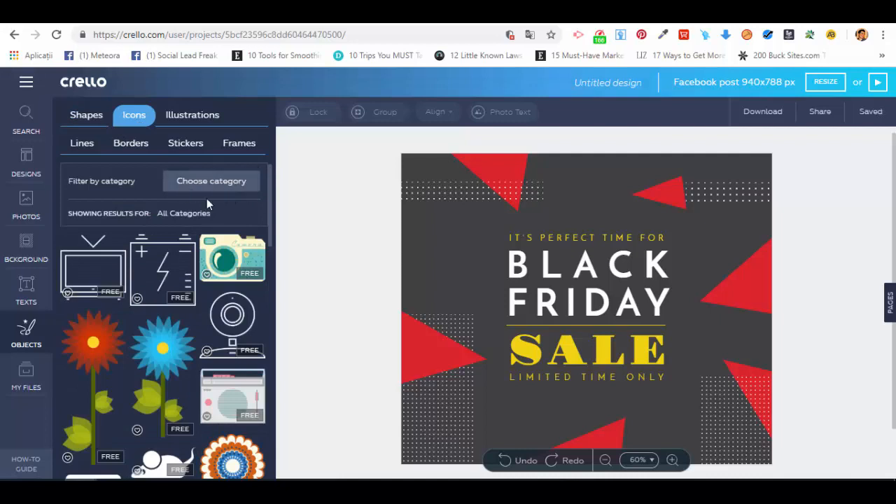
click(187, 116)
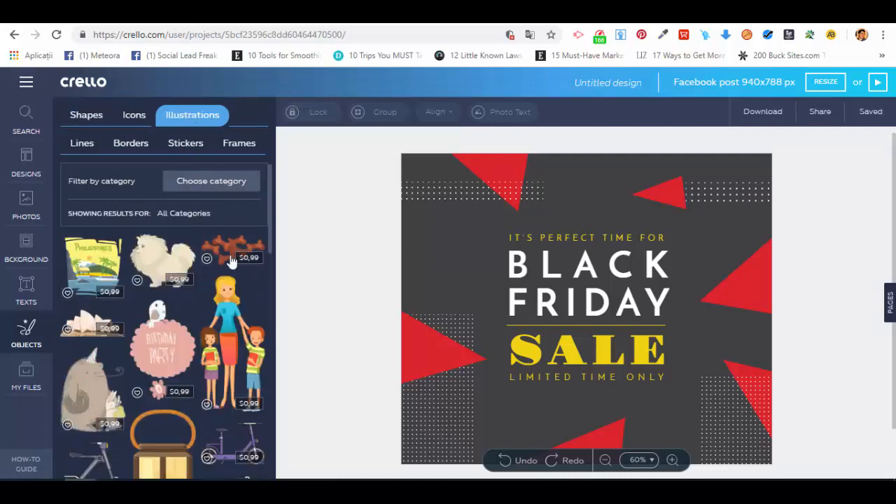
click(83, 147)
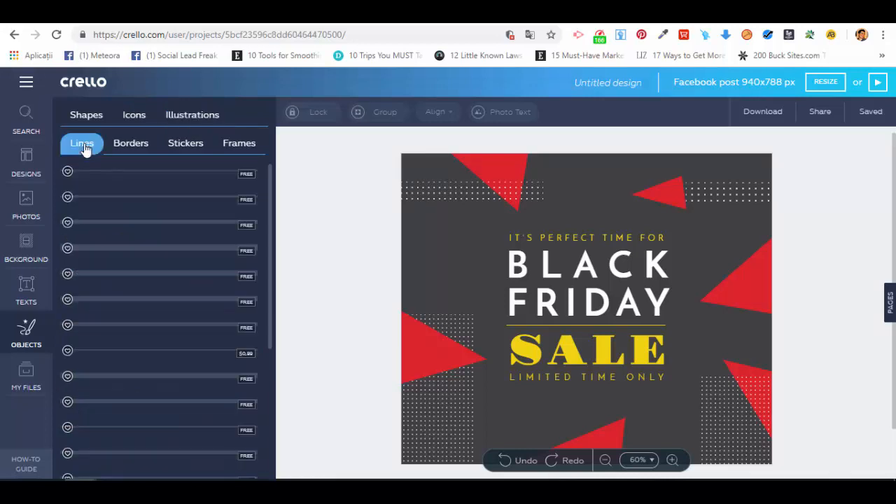
click(142, 147)
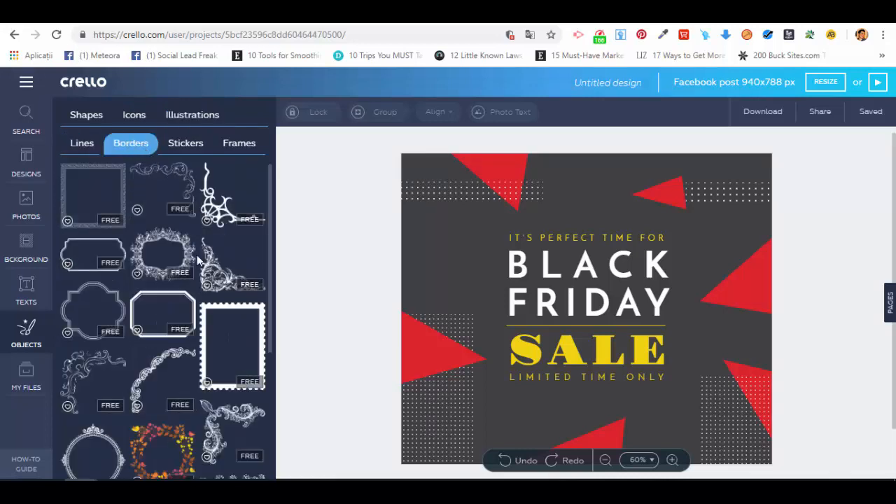
- Place the "It's okay" beaver sticker from the deer sticker set over the design's left half, and delete it
click(191, 150)
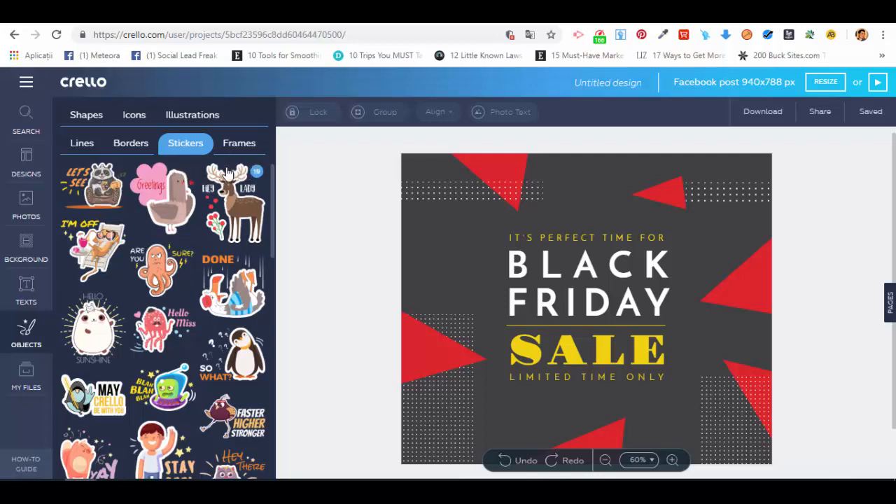
click(238, 207)
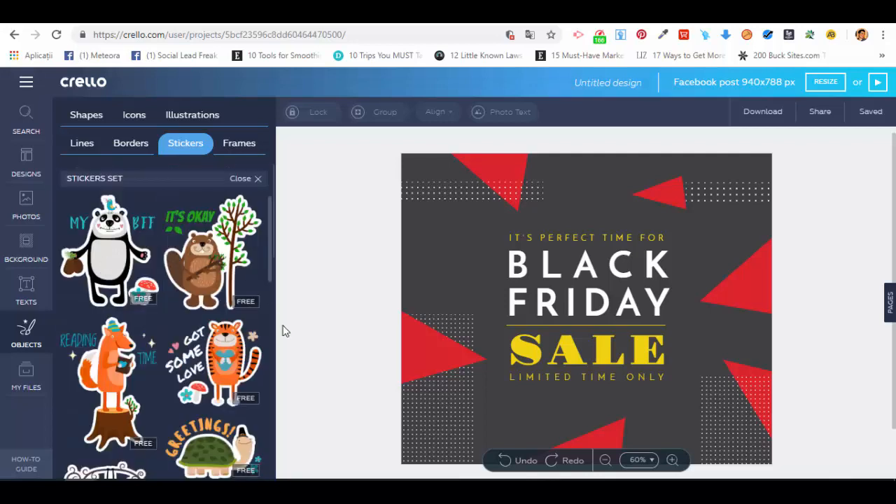
click(210, 252)
drag(578, 280, 497, 280)
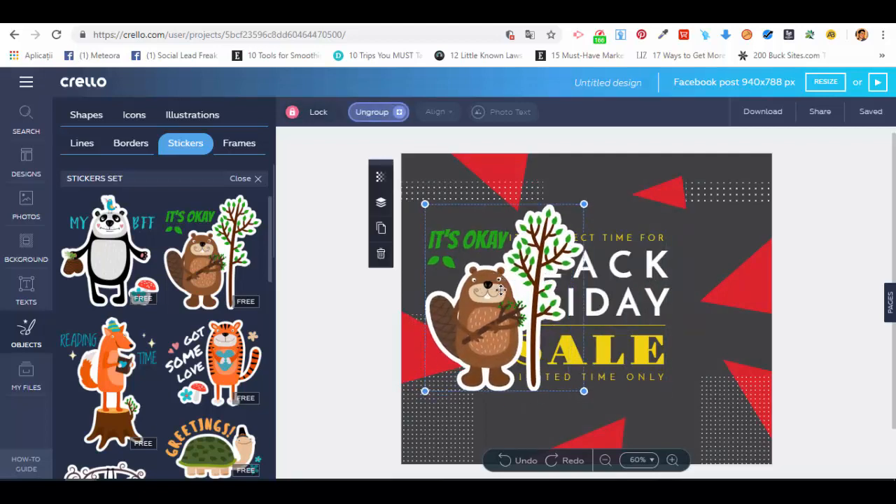
click(381, 256)
- View the available photo frames in the object library
click(234, 145)
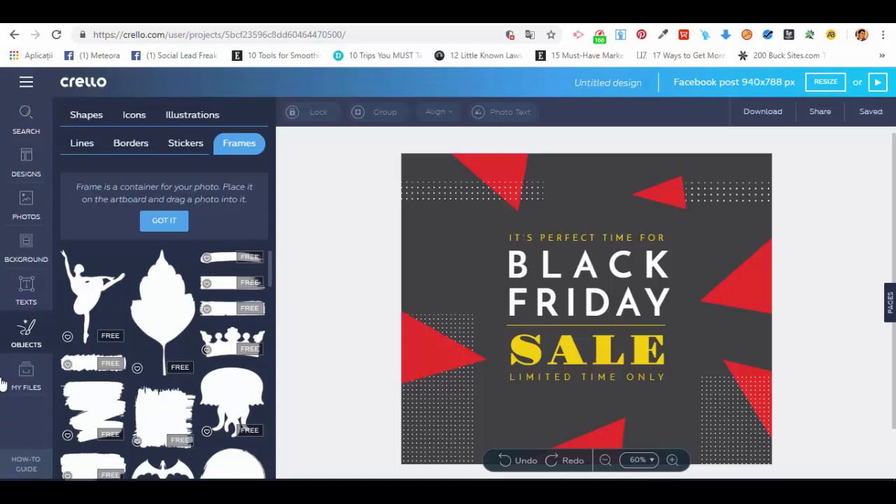
- Place the uploaded orange envelope image in the design and delete it
click(25, 387)
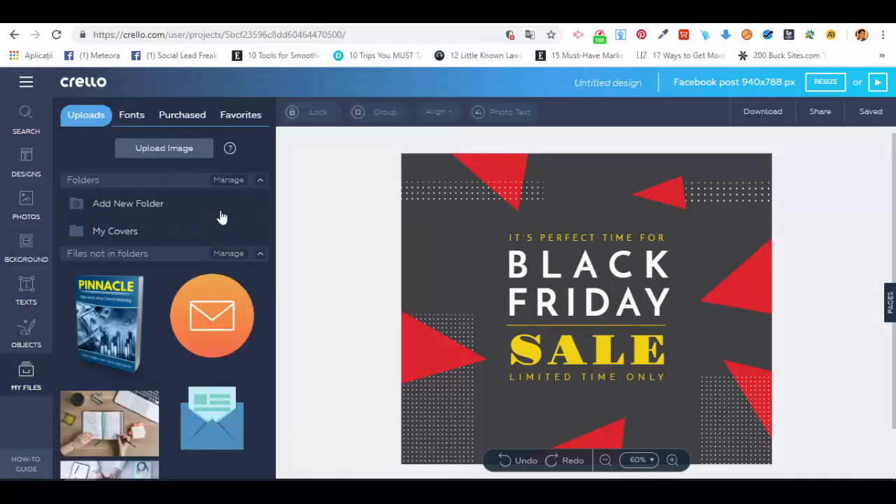
click(201, 279)
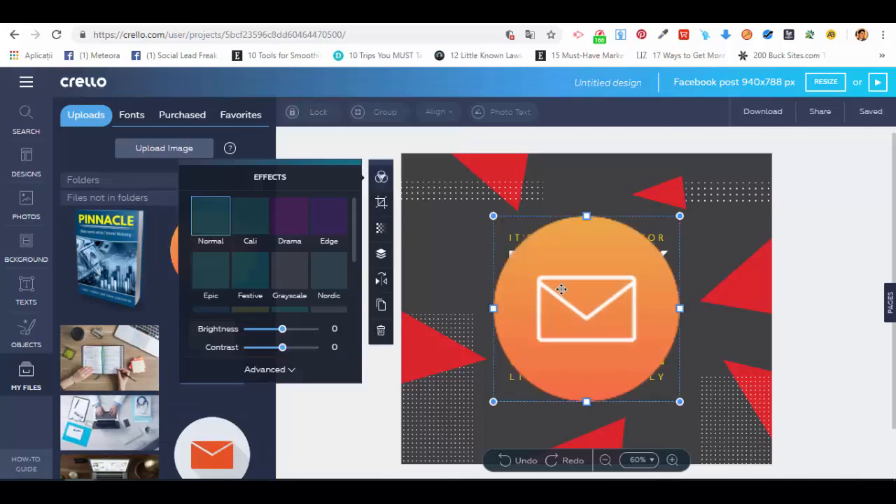
click(381, 332)
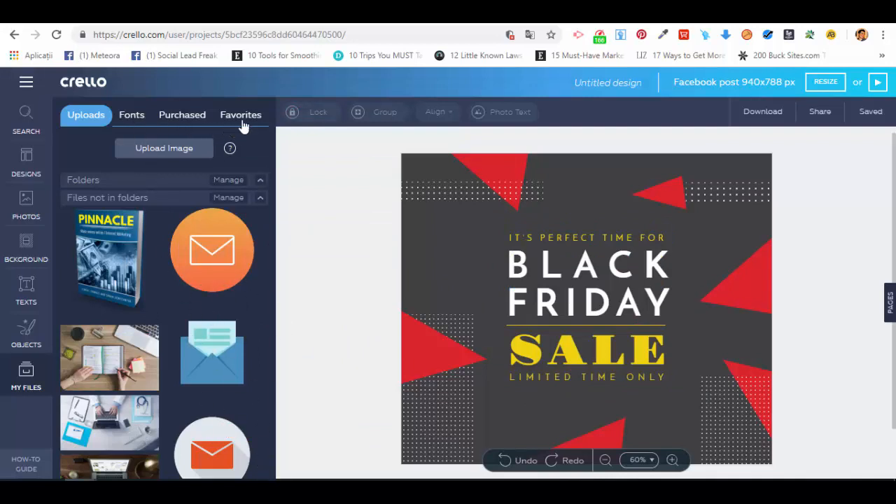
- Look through the uploaded fonts, purchased items and favorites in the personal files, and return to the uploaded images
click(133, 118)
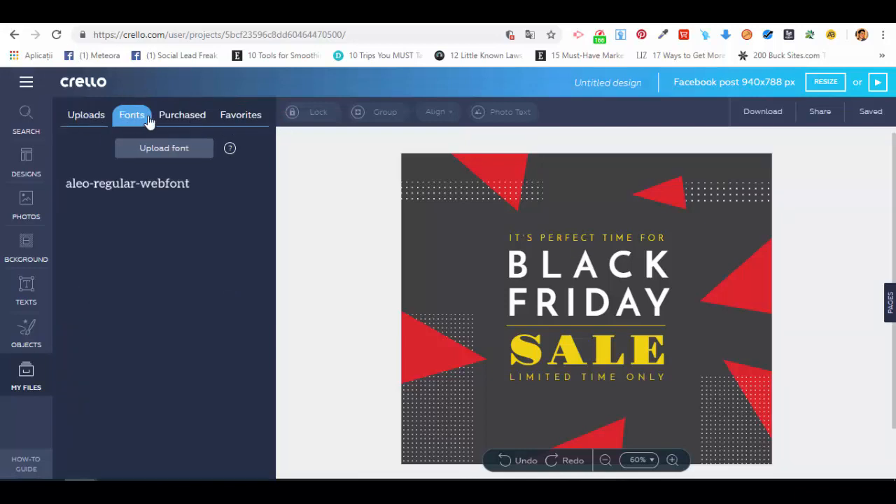
click(180, 122)
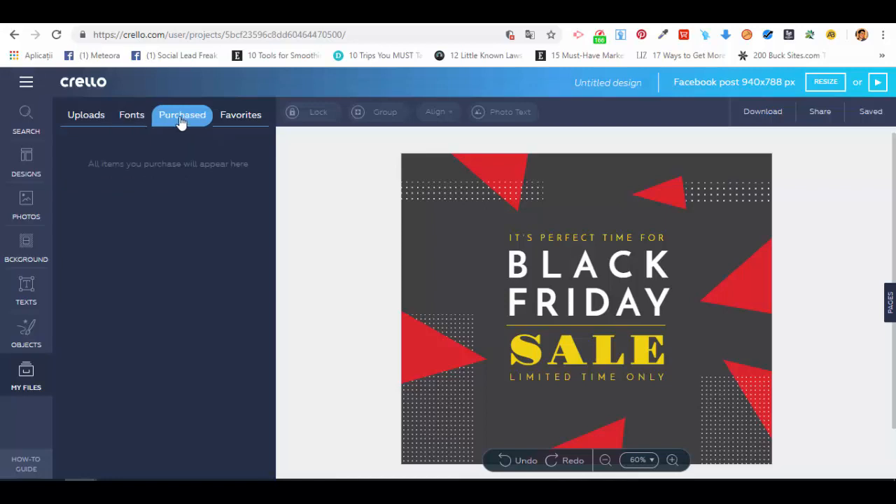
click(241, 119)
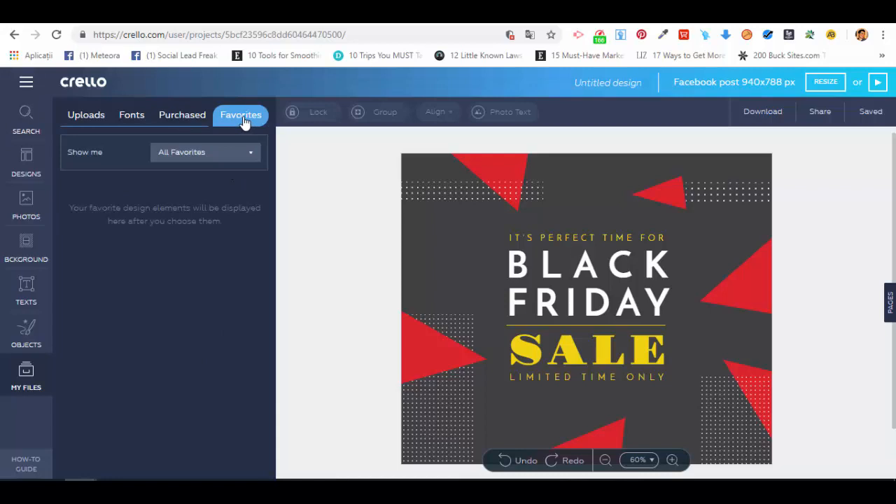
click(89, 125)
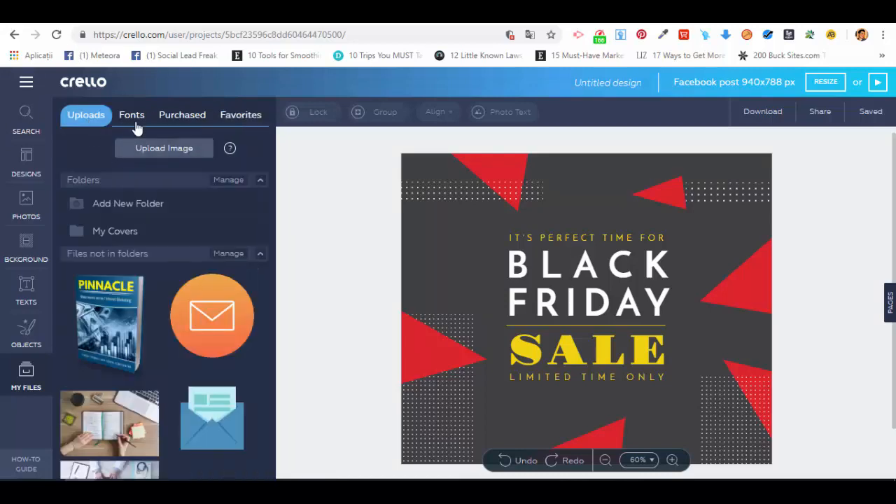